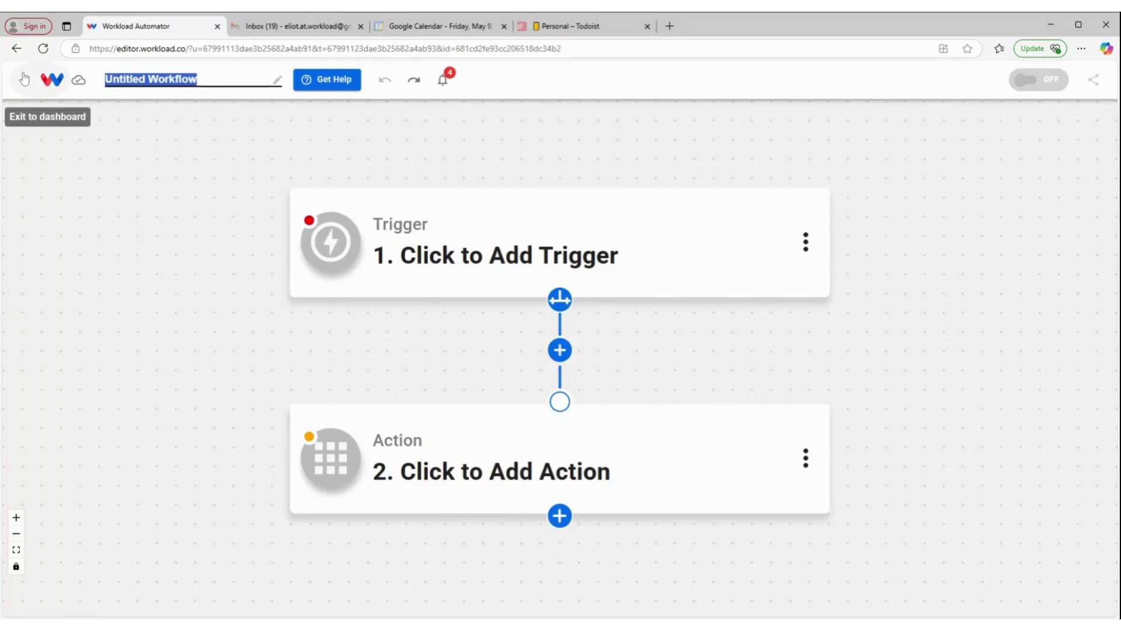
Step: Rename the workflow from Untitled Workflow to 'google tasks to todoist', correcting the 'taks' typo
text(google t)
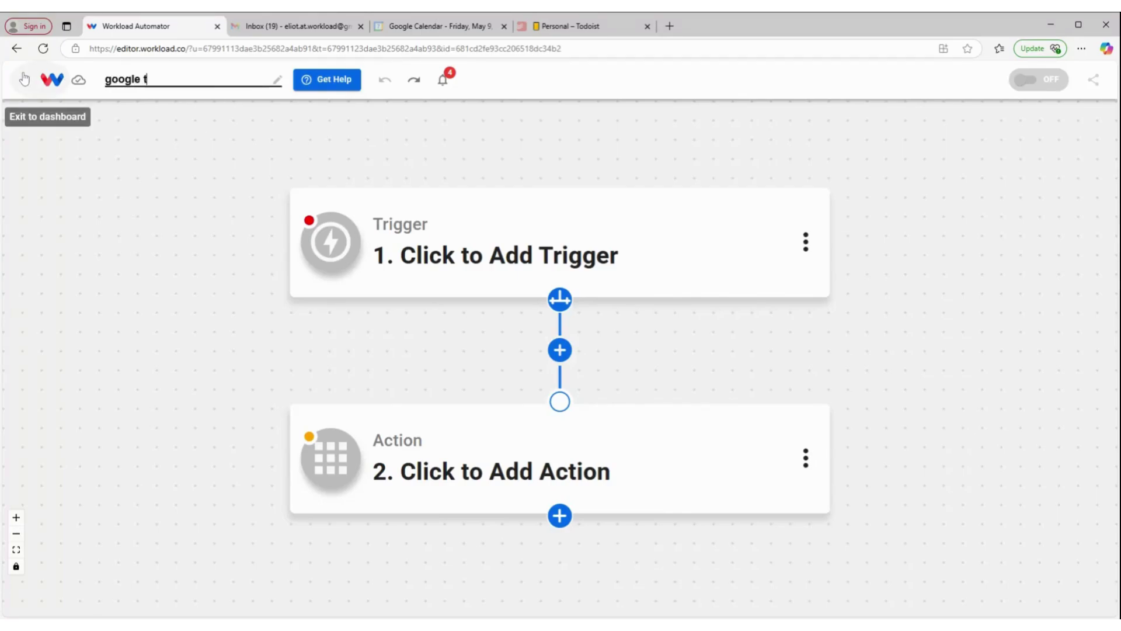
text(aks)
key(BackSpace)
text(sks to todoist)
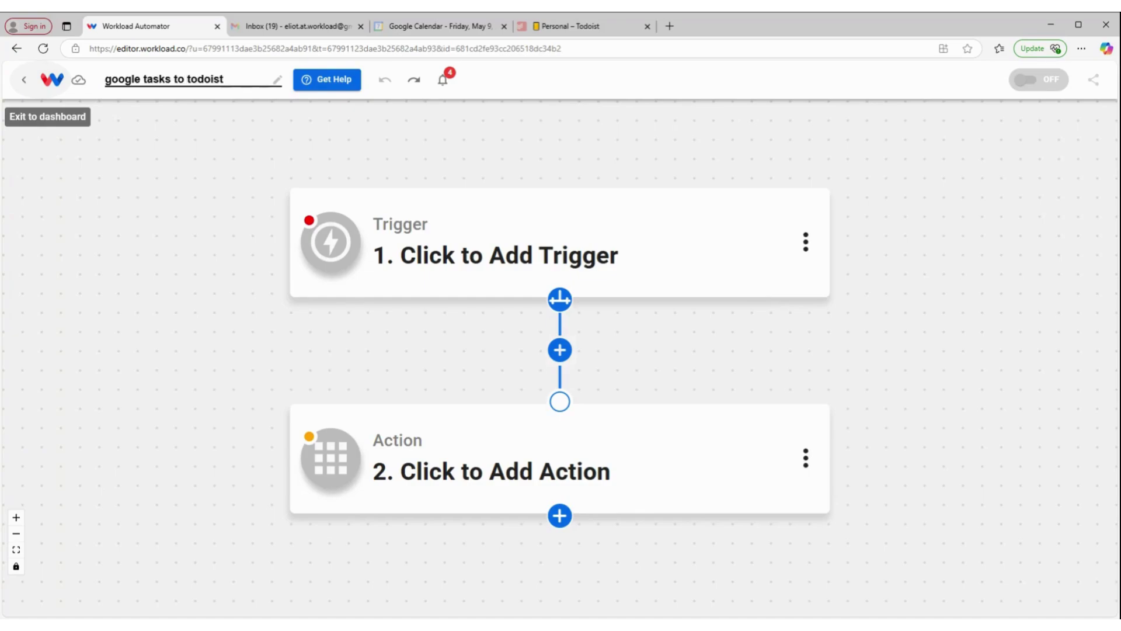
Step: Make Google Tasks' New Task event the workflow trigger
mouse_move(610, 230)
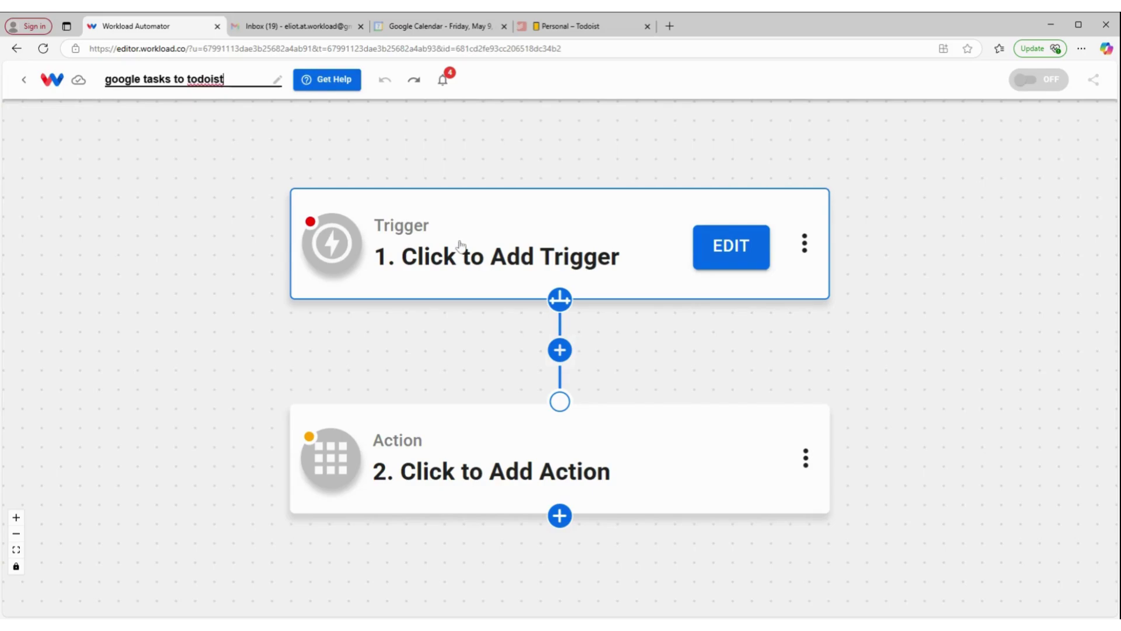
click(460, 244)
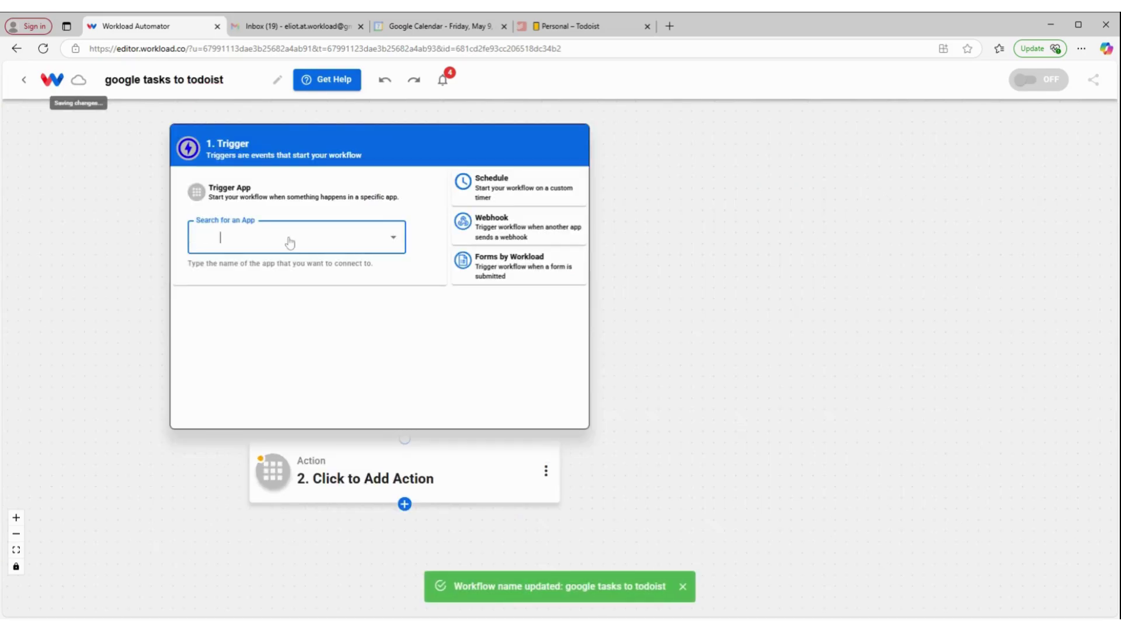
text(google tas)
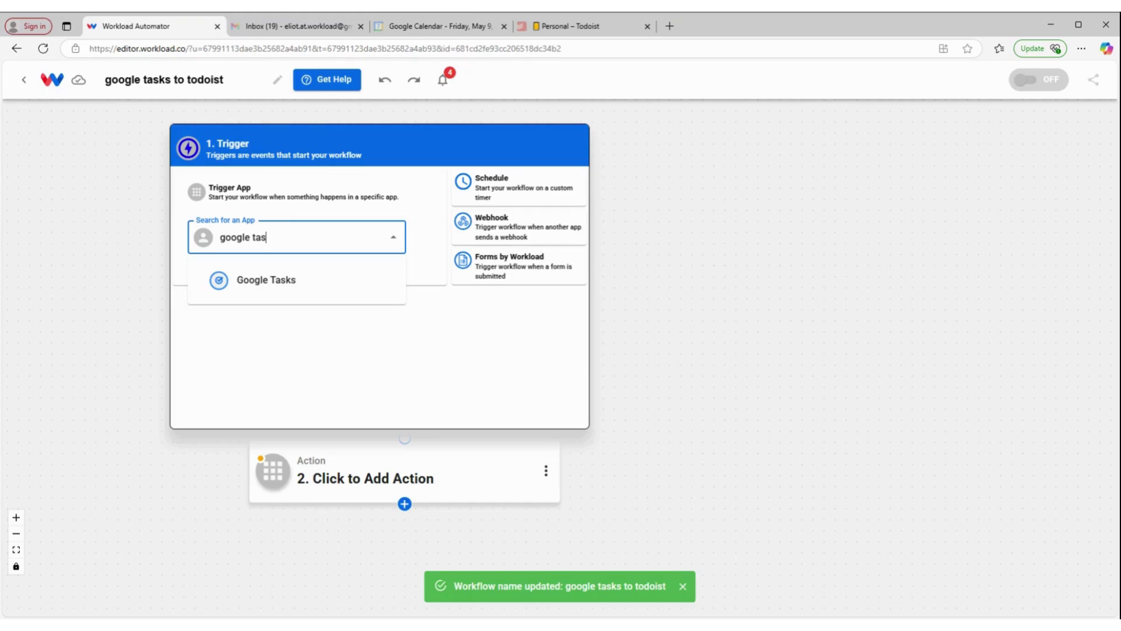
click(279, 280)
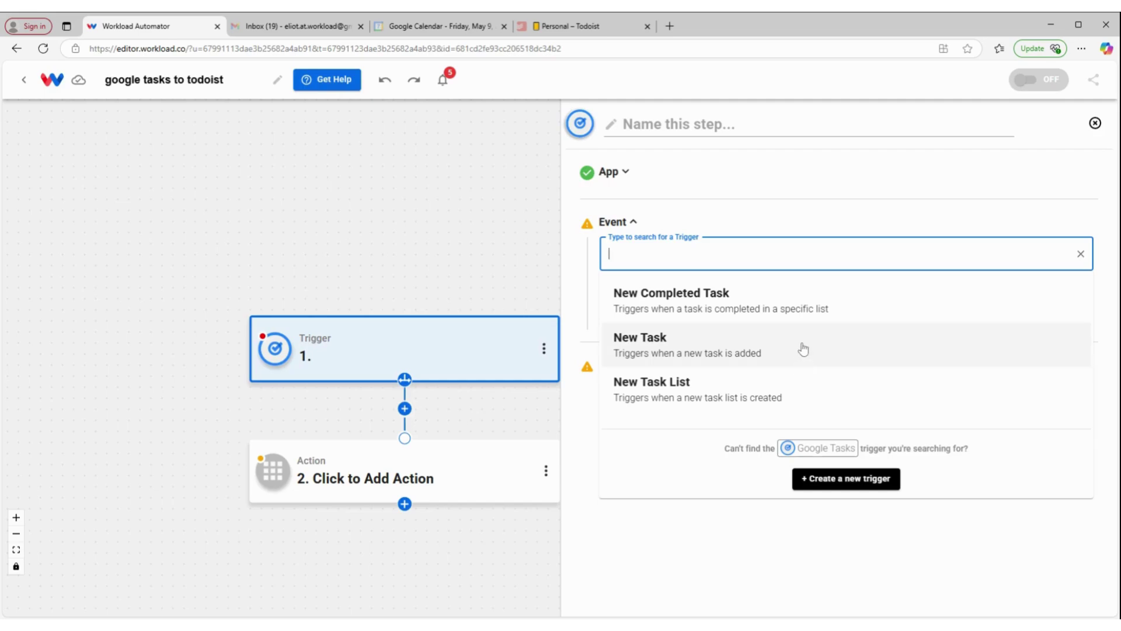
click(699, 349)
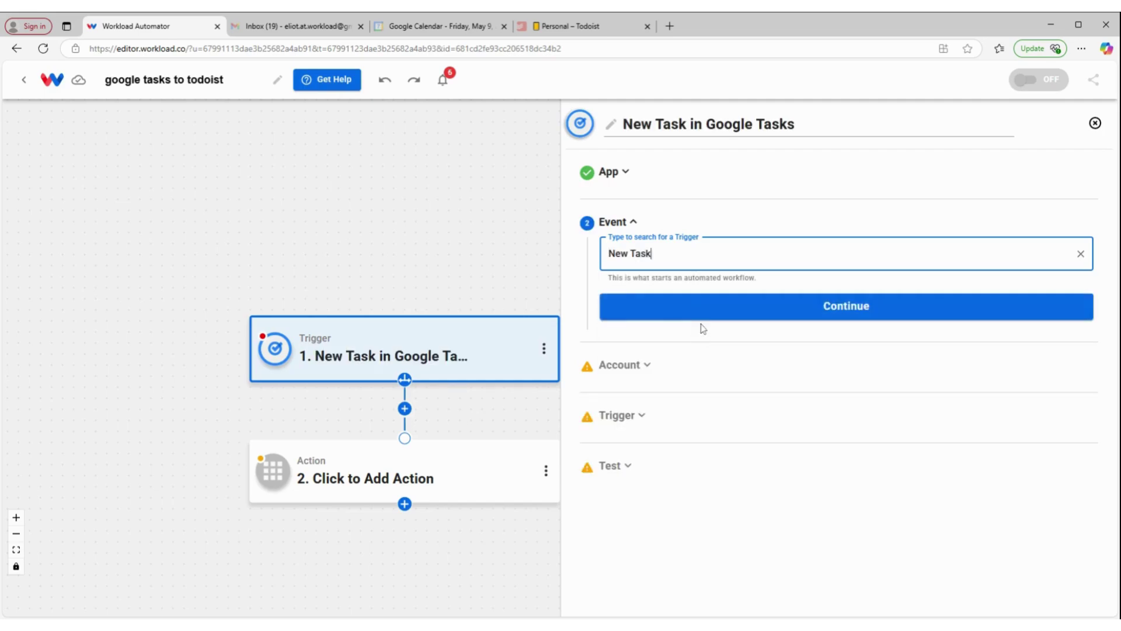
click(709, 314)
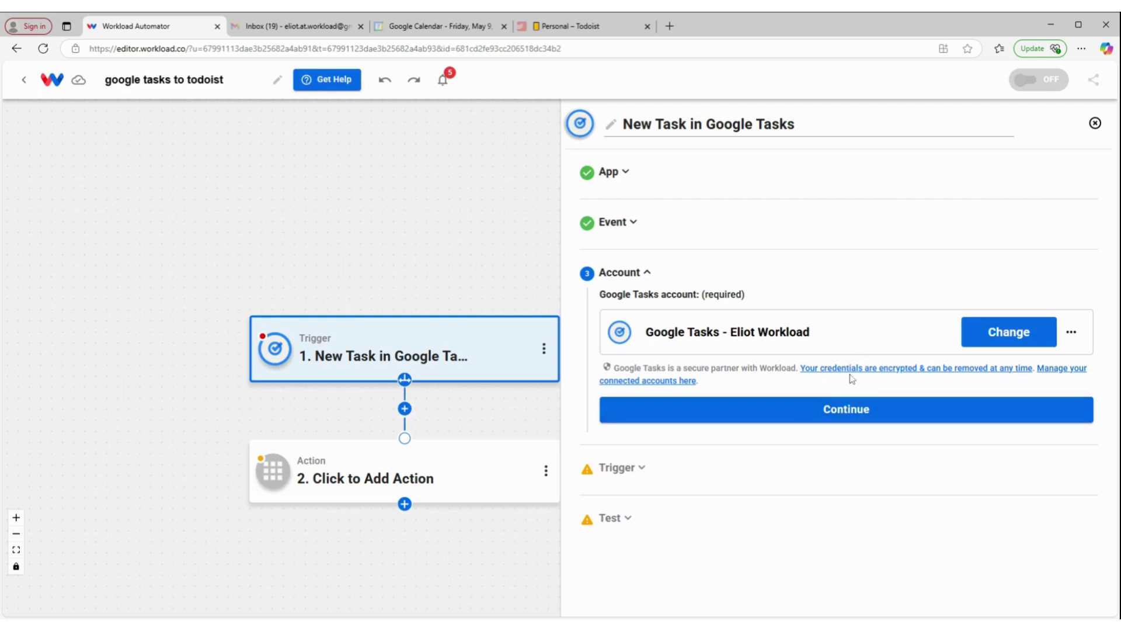
Step: Confirm the connected Google Tasks account and watch the My Tasks list for new tasks
click(848, 411)
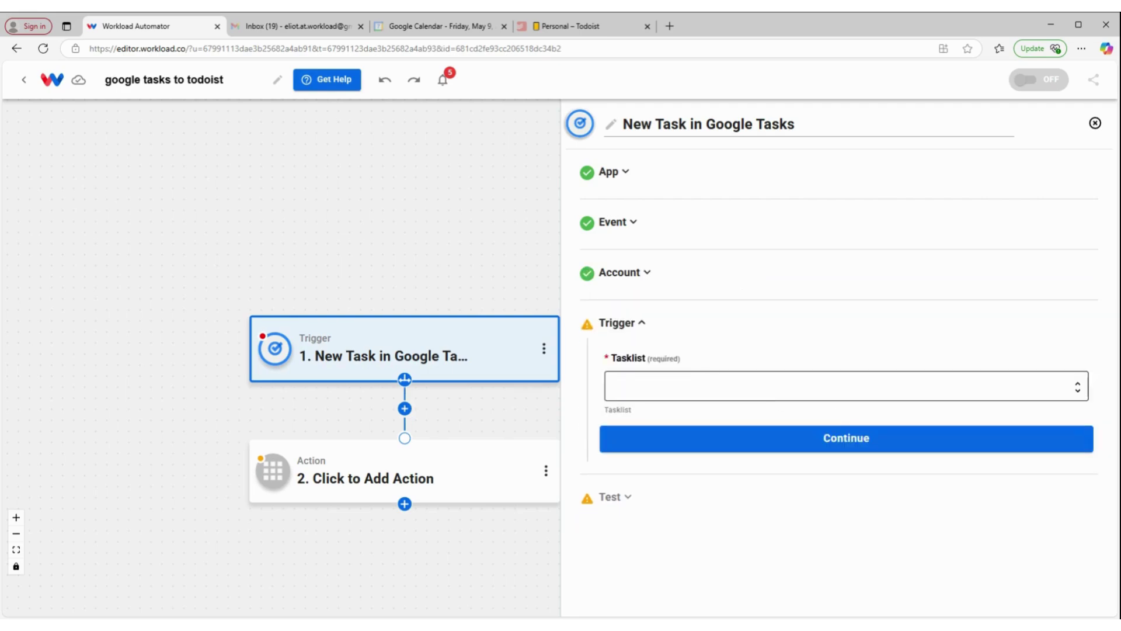
click(759, 387)
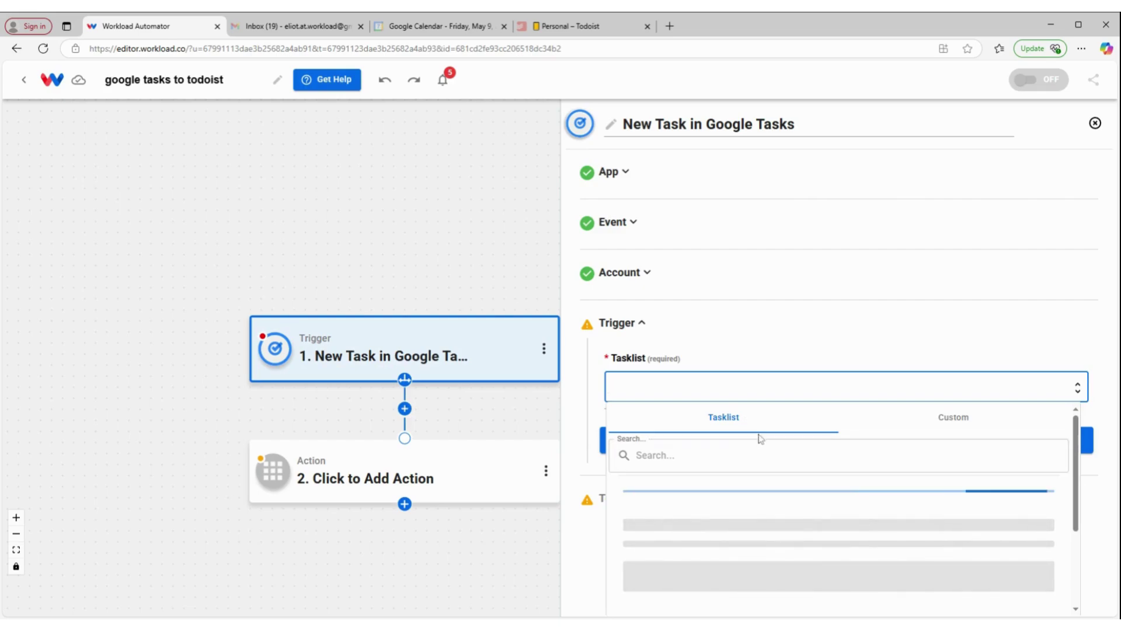
click(727, 503)
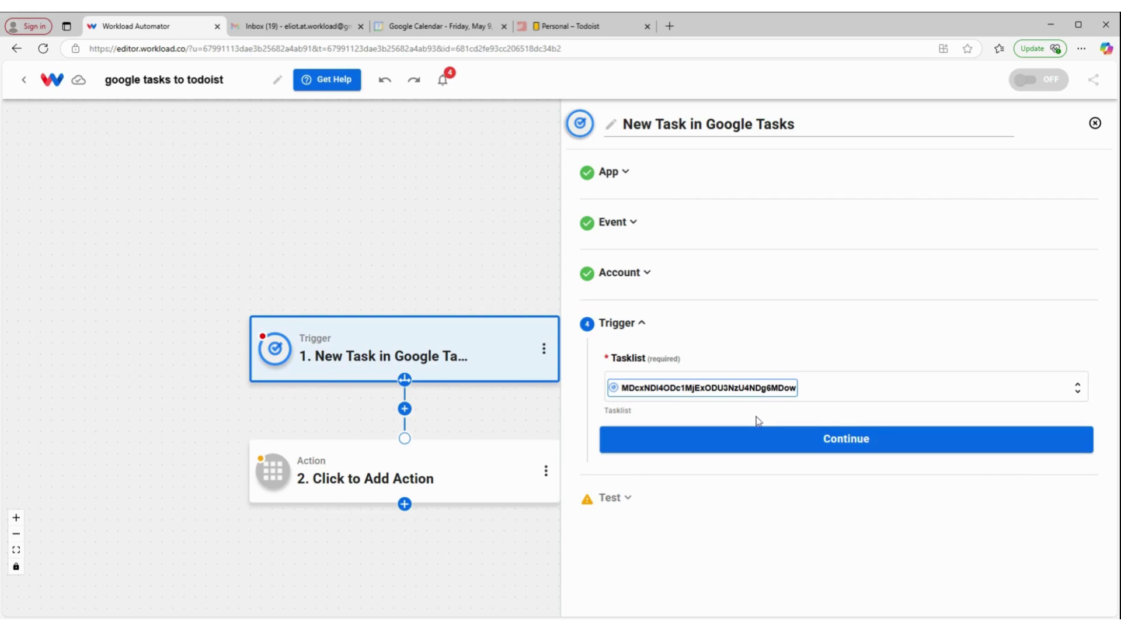
click(766, 443)
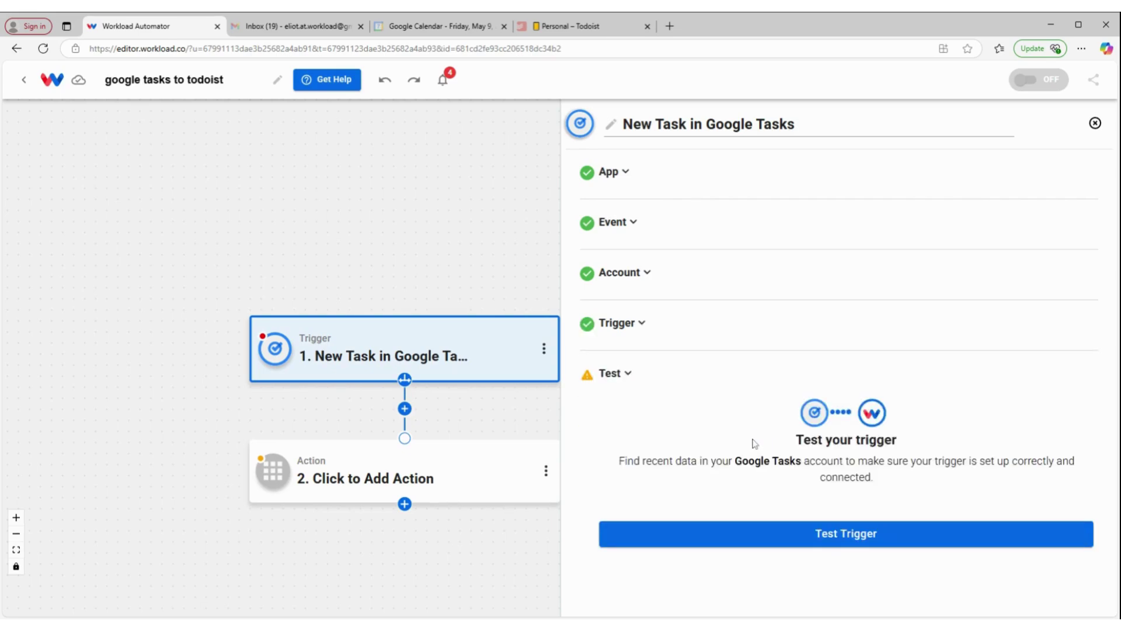
Step: Test the trigger, review the returned sample task 'Go fly a Kite', and continue
click(784, 535)
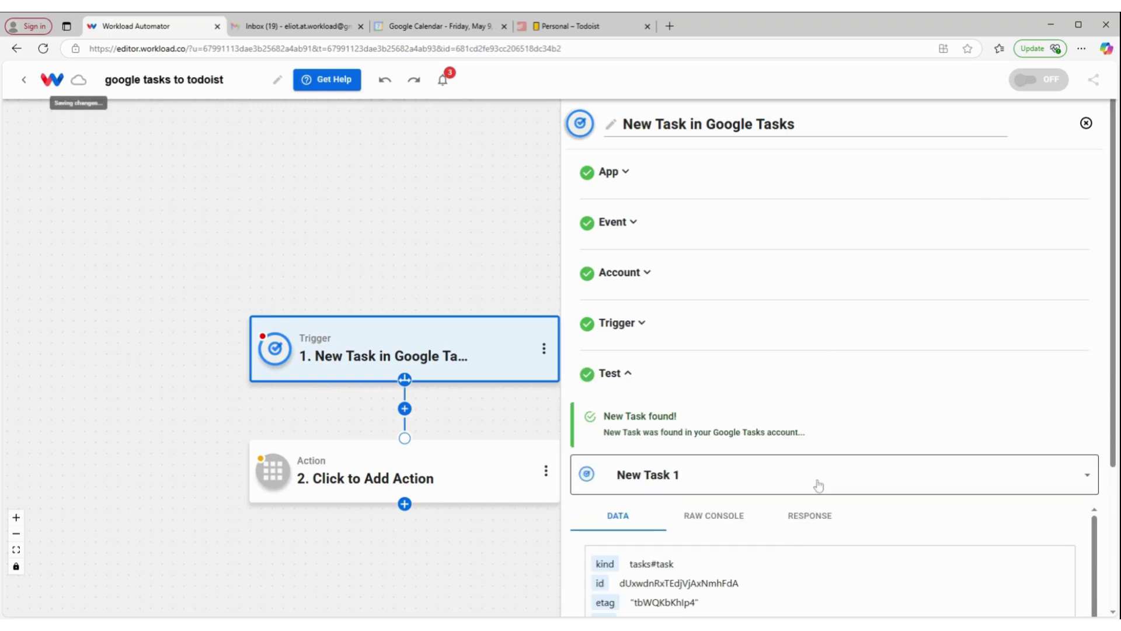
scroll(796, 535, down, 2)
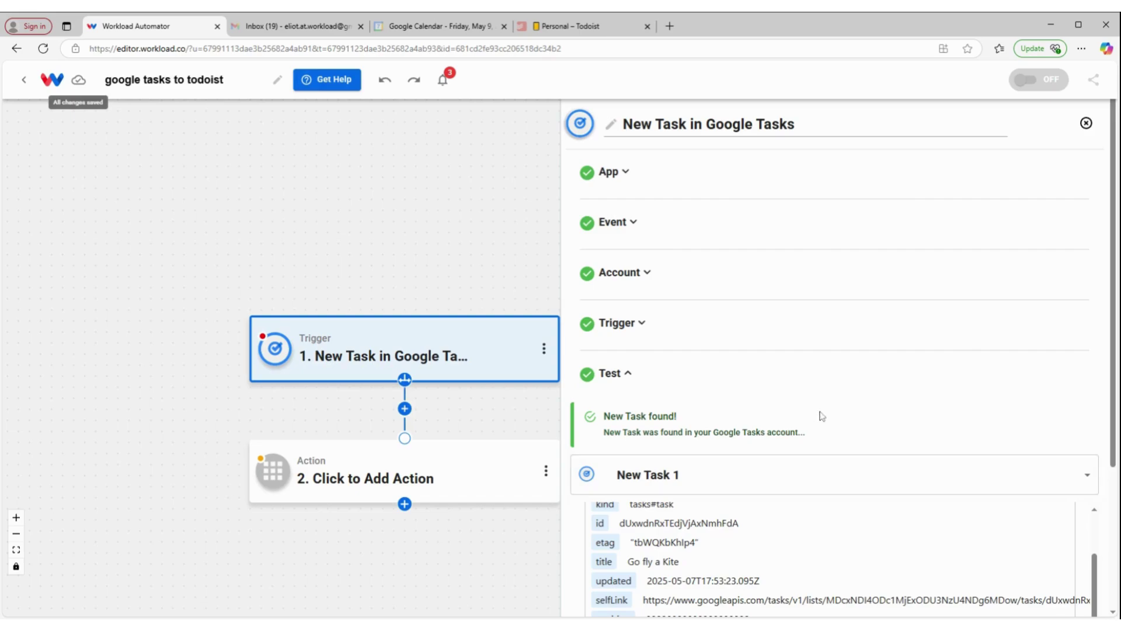
scroll(754, 420, down, 2)
scroll(909, 500, down, 1)
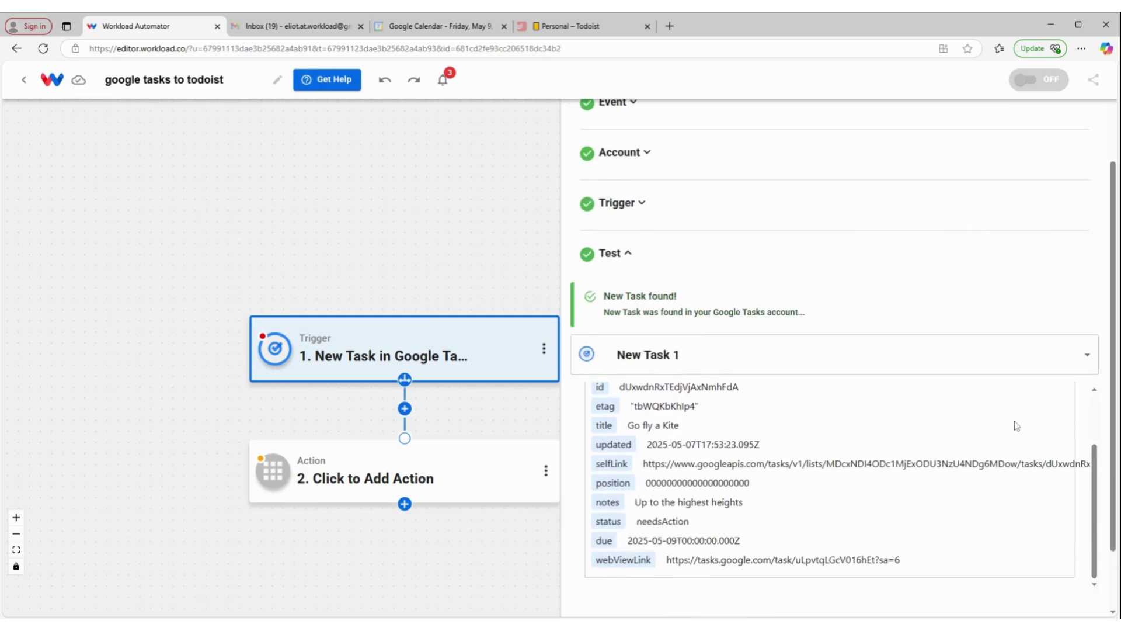
scroll(730, 459, down, 2)
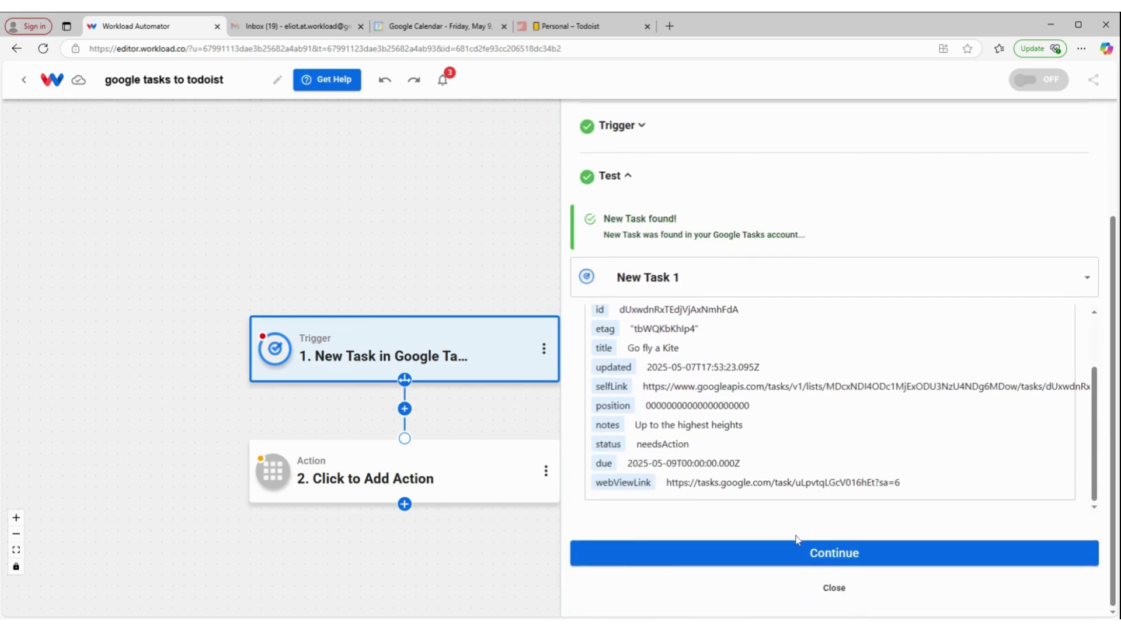
click(797, 553)
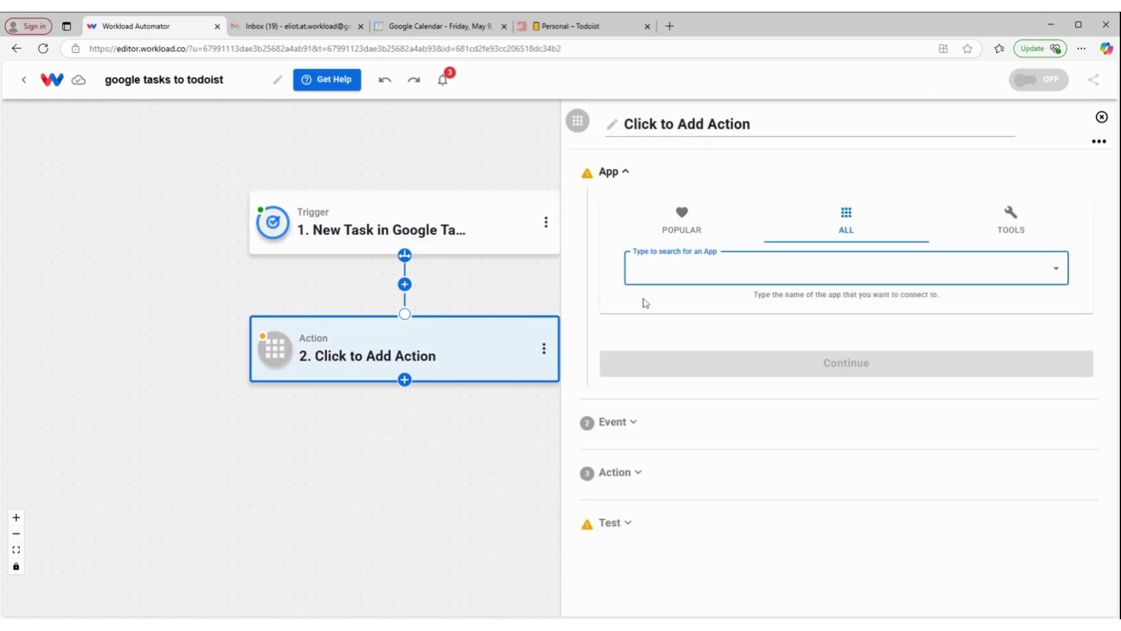
Step: Set the action step to Todoist's Create New Task event
text(todoist)
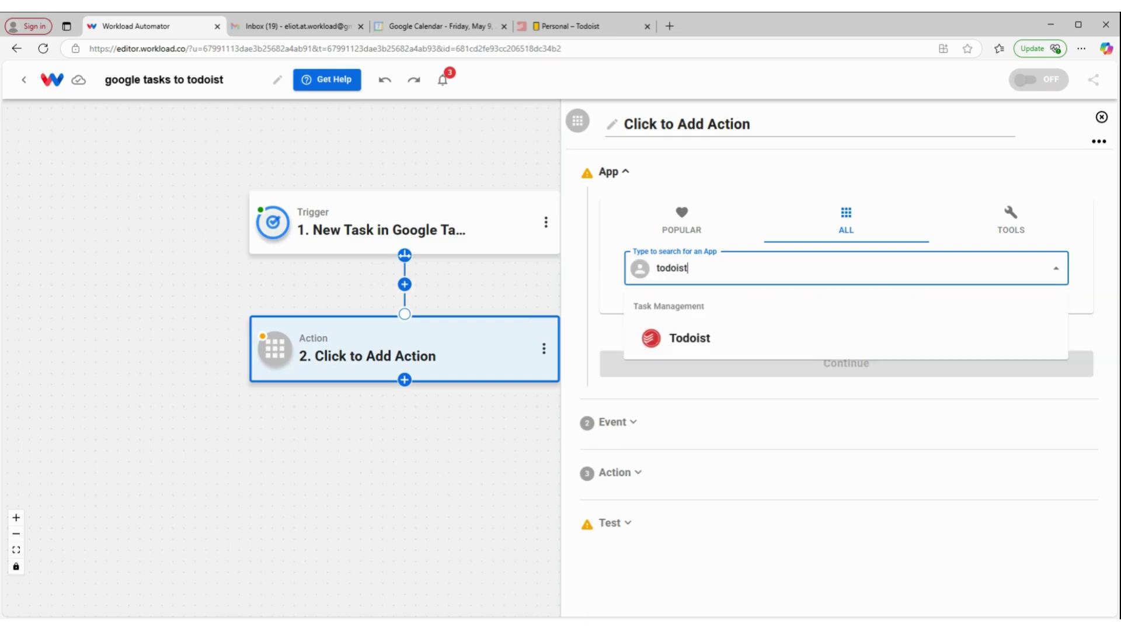
click(781, 333)
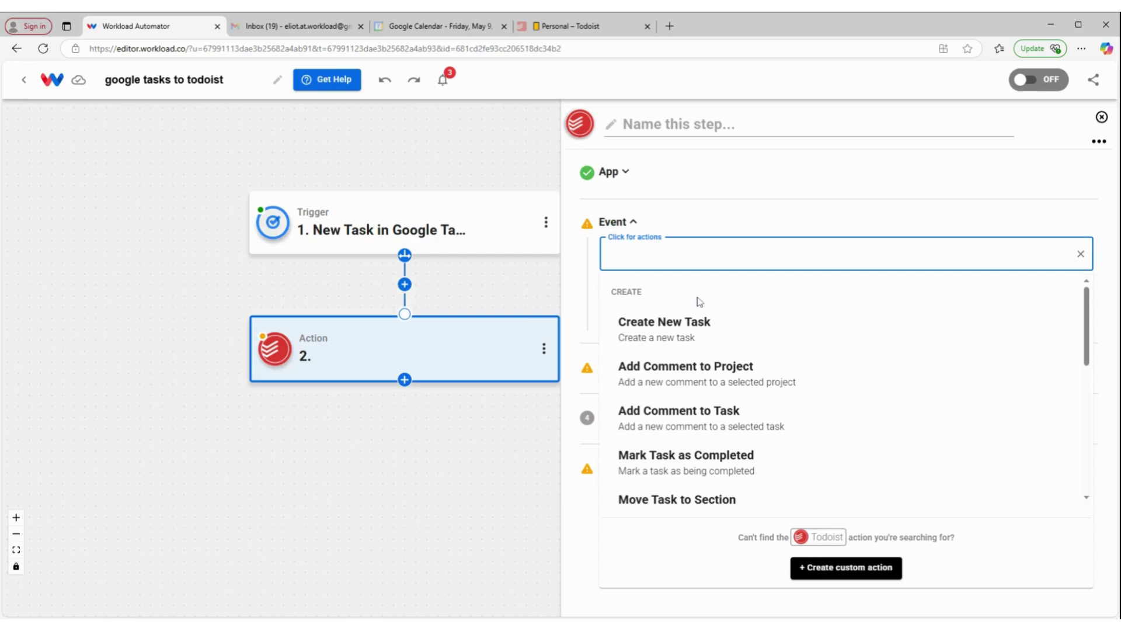
click(732, 329)
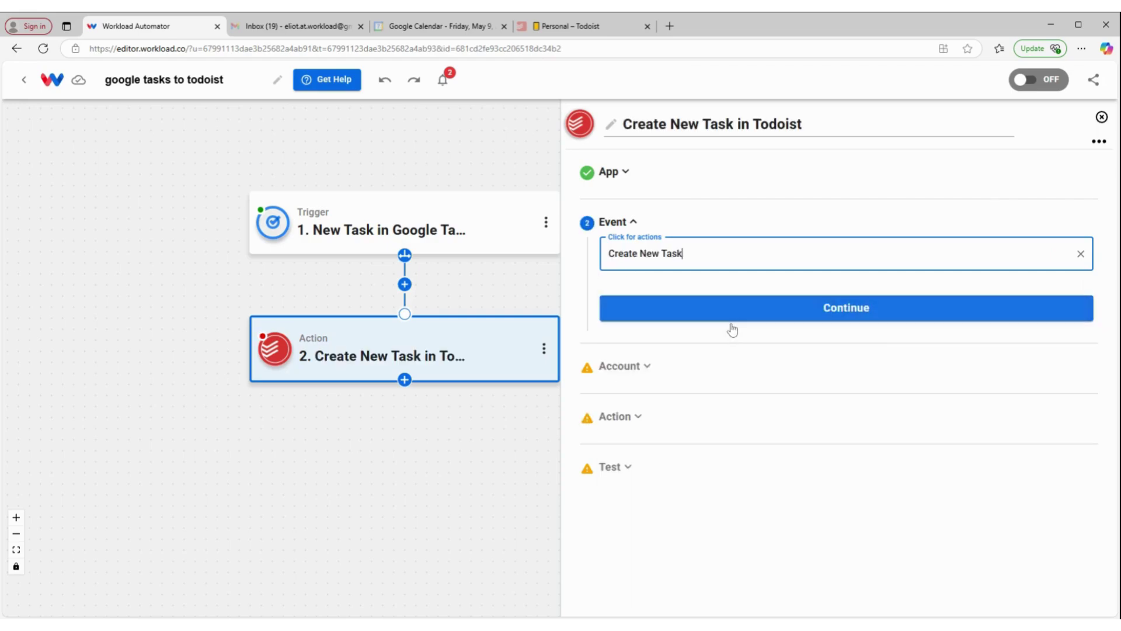
click(741, 313)
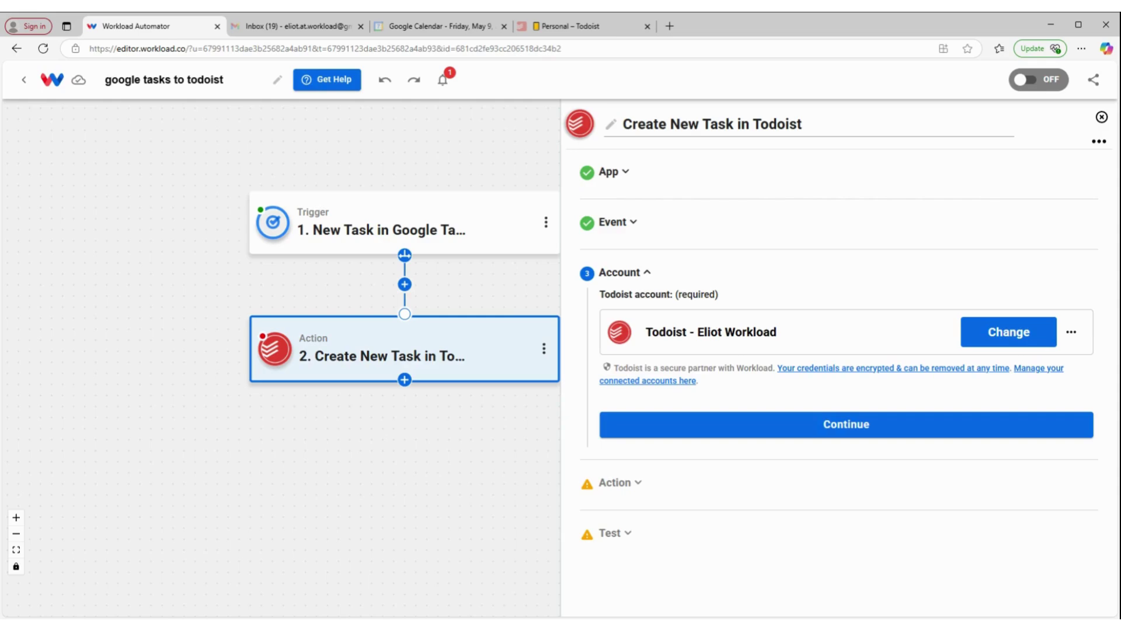
Step: Confirm the Todoist account and map the Google Tasks title 'Go fly a Kite' into Title
click(818, 432)
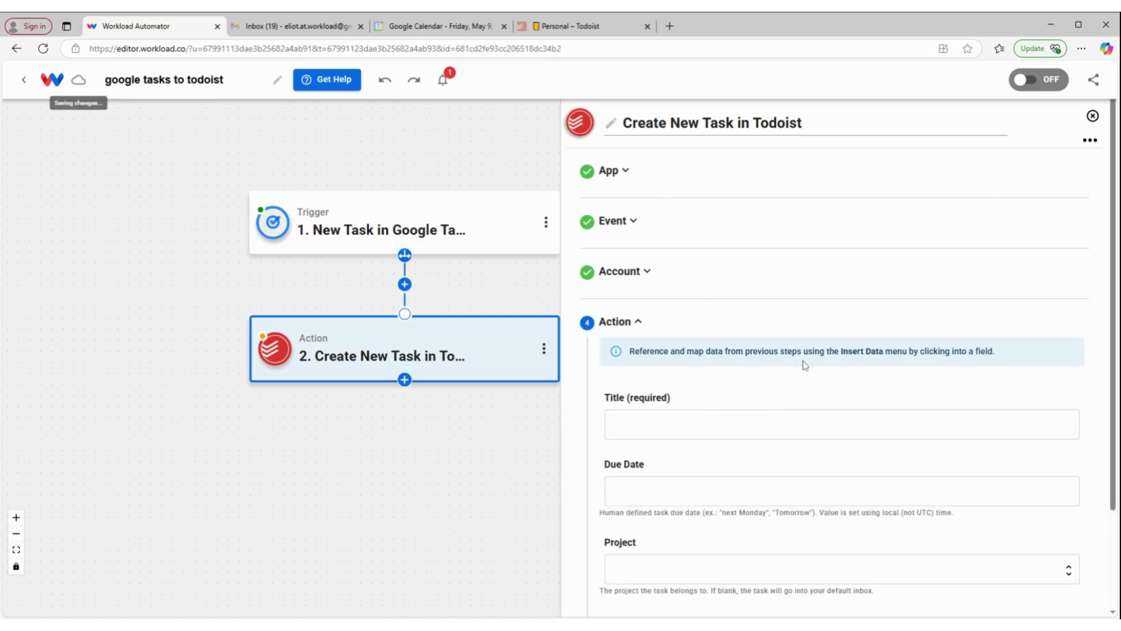
scroll(803, 363, down, 2)
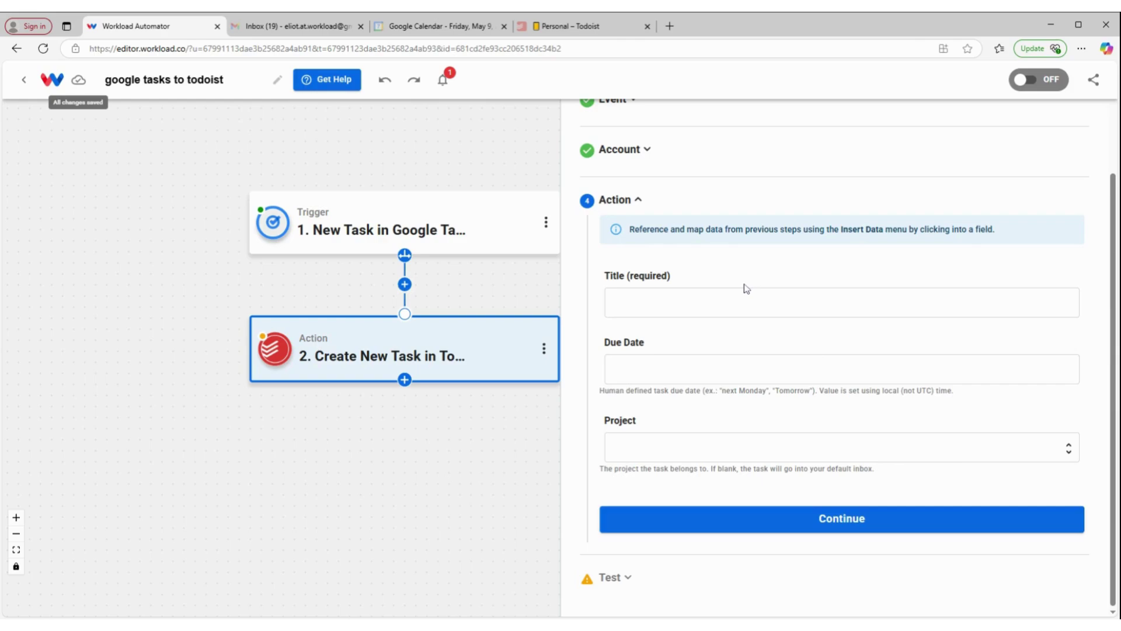
mouse_move(360, 215)
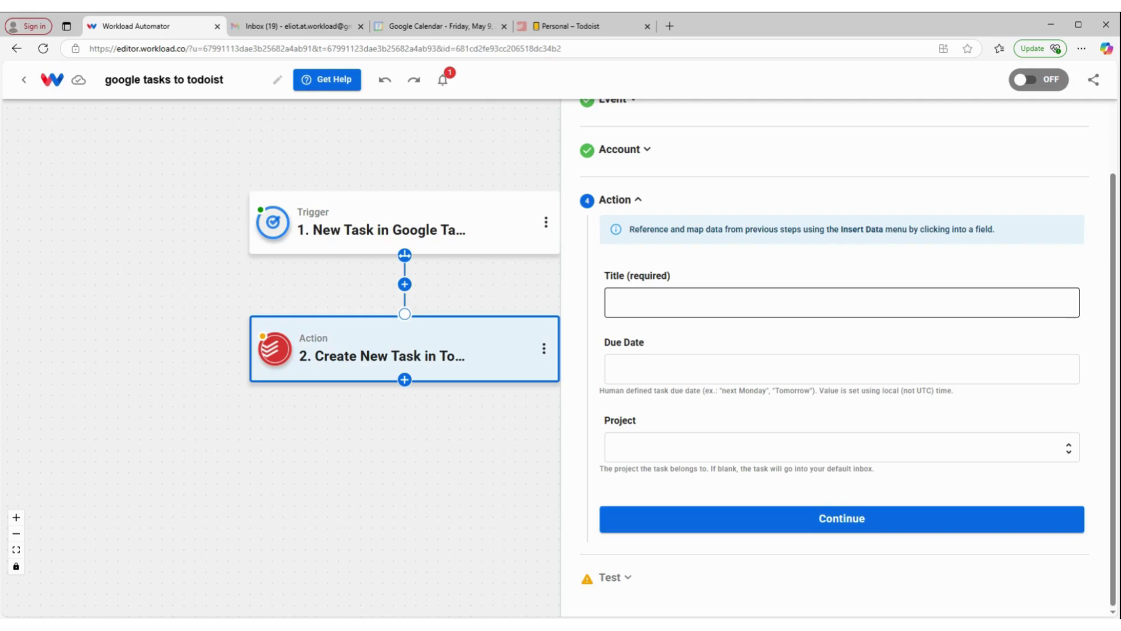
click(608, 302)
click(696, 378)
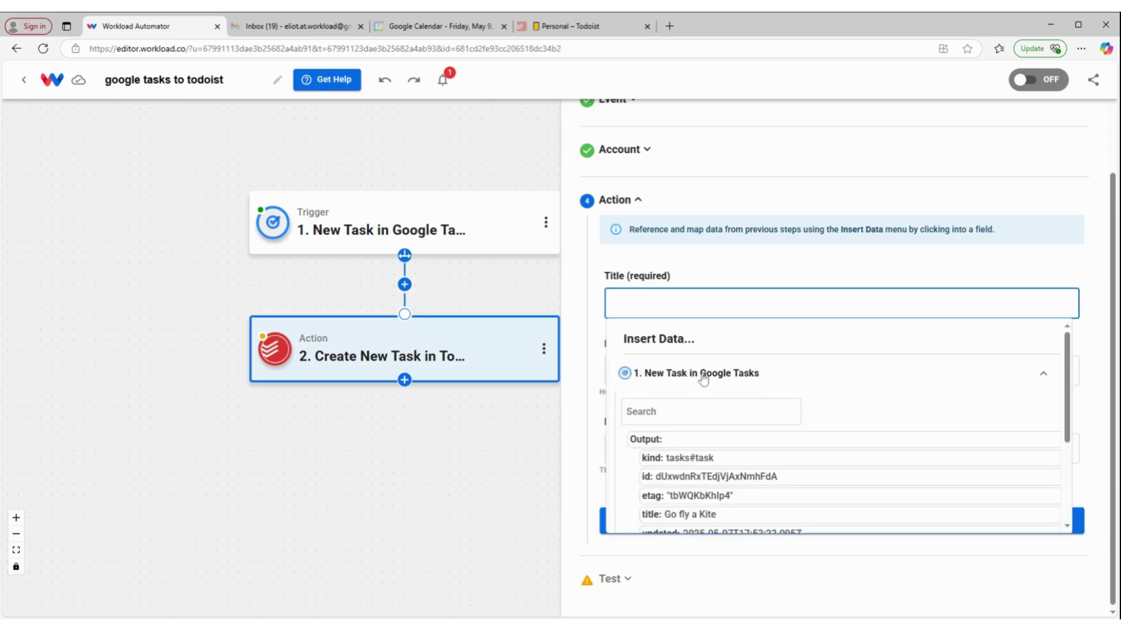
scroll(695, 502, down, 1)
scroll(695, 503, down, 1)
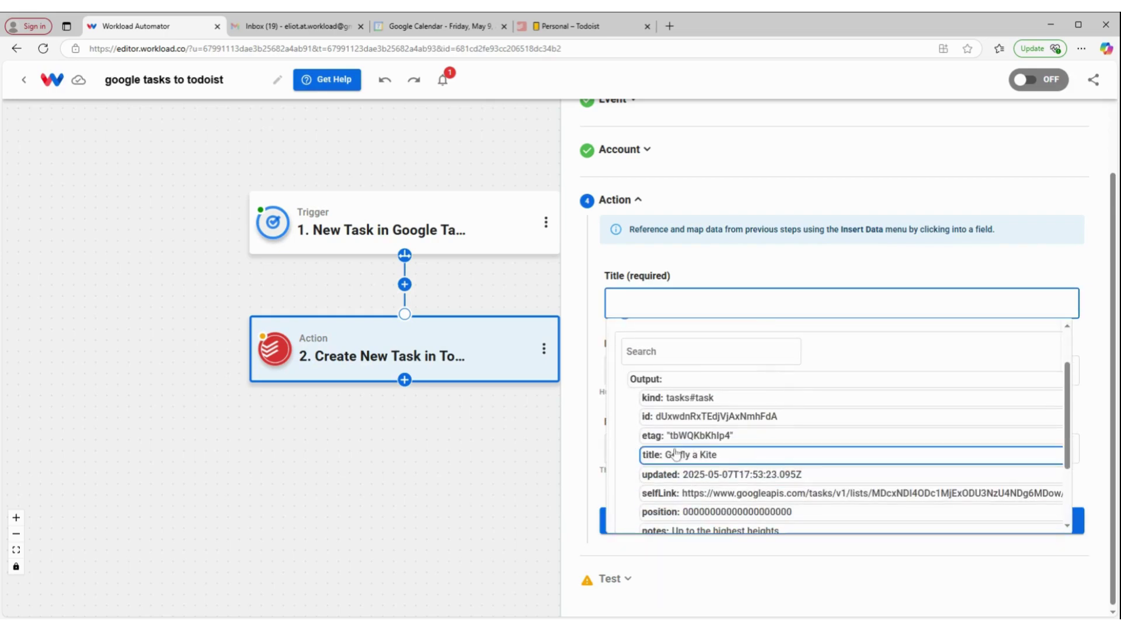
click(701, 455)
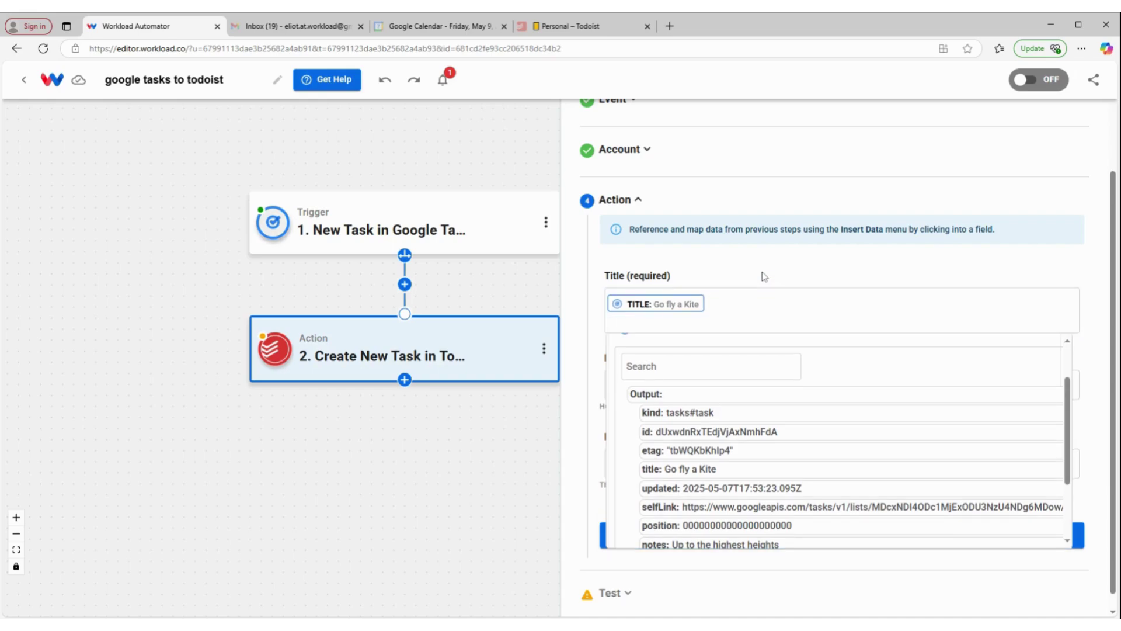
Step: Append the Google Tasks notes 'Up to the highest heights' to the Title
scroll(743, 452, down, 2)
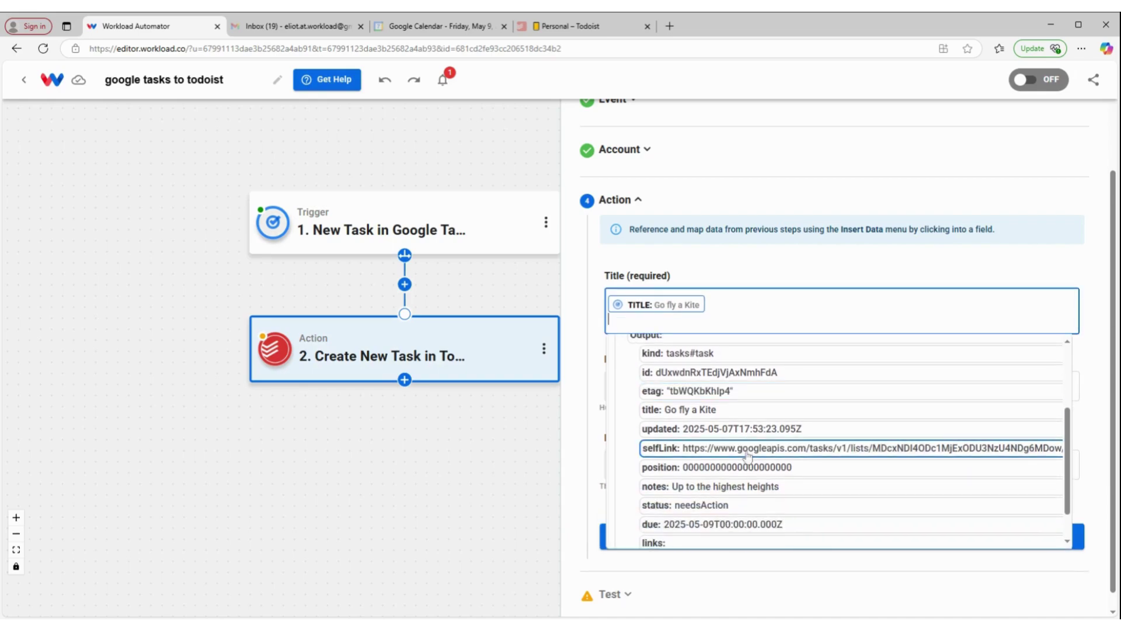
click(743, 445)
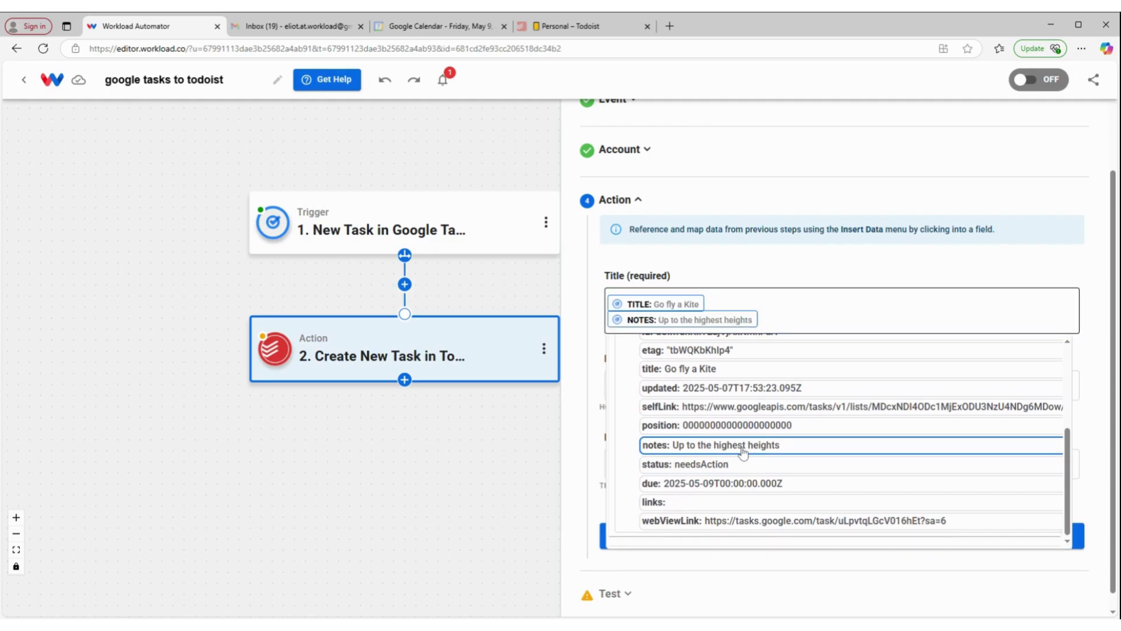
scroll(777, 408, down, 1)
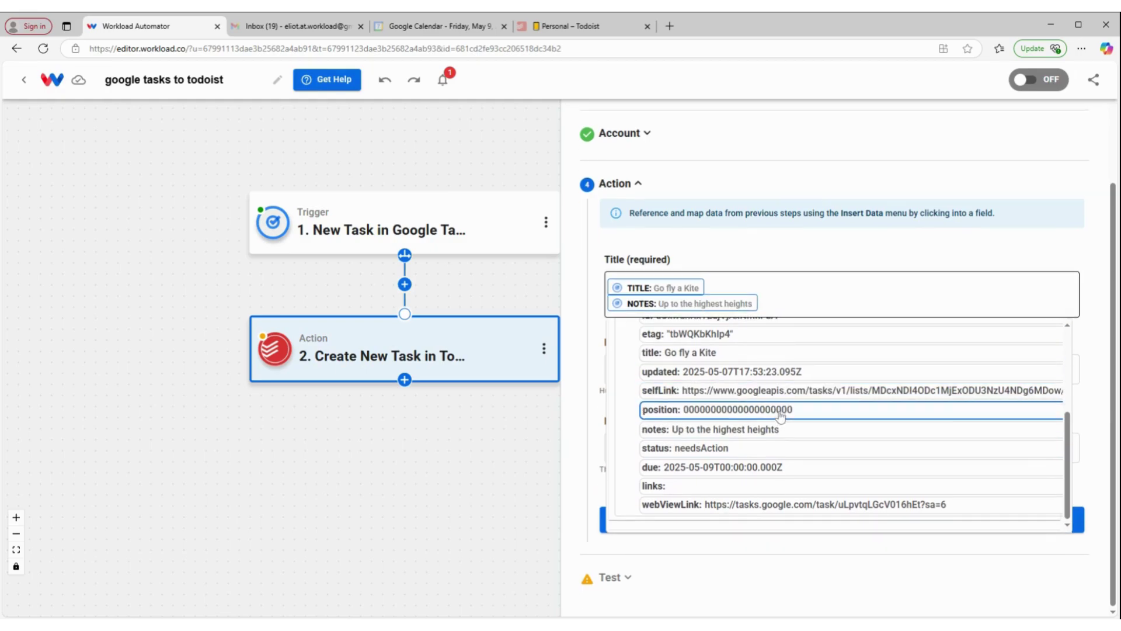
click(808, 254)
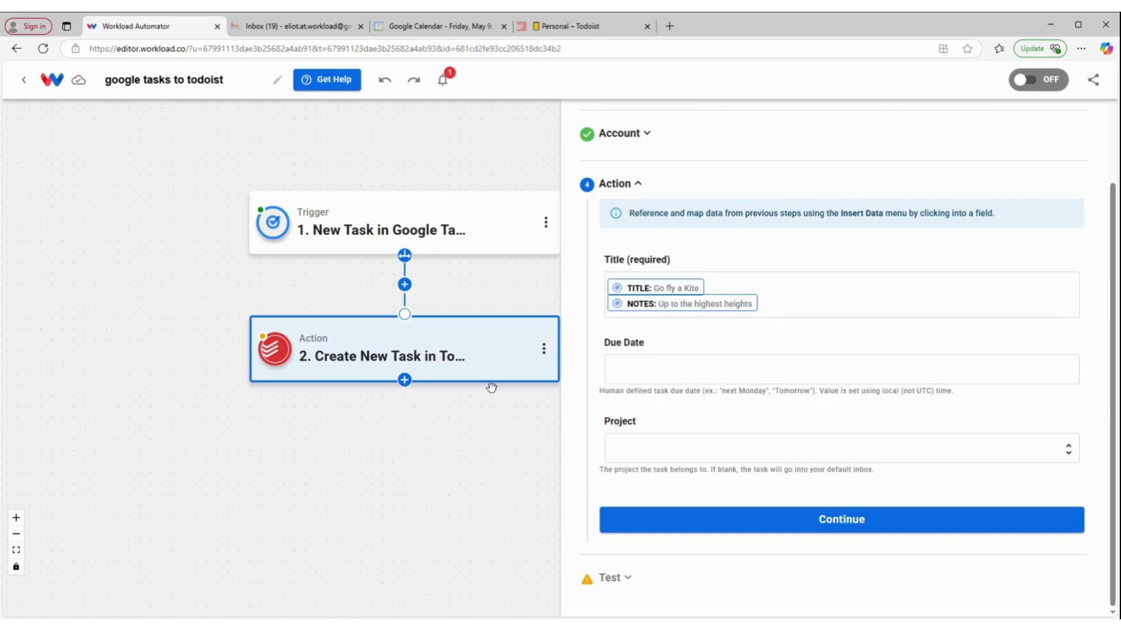
click(676, 375)
Step: Map the Google Tasks due value into the Todoist Due Date field
click(677, 436)
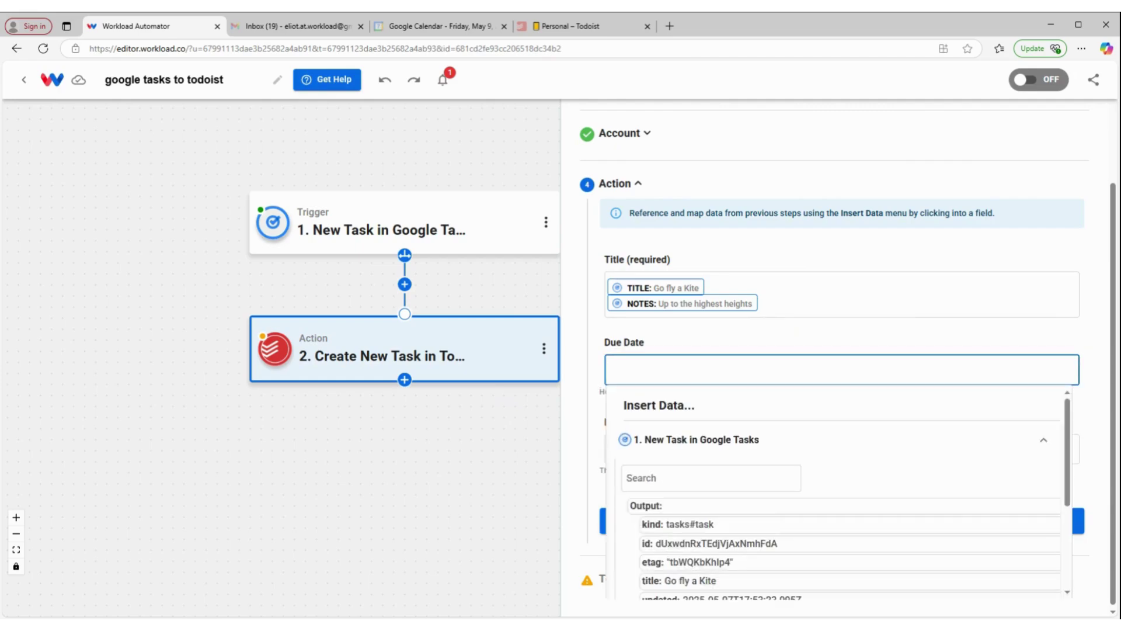
scroll(671, 467, down, 5)
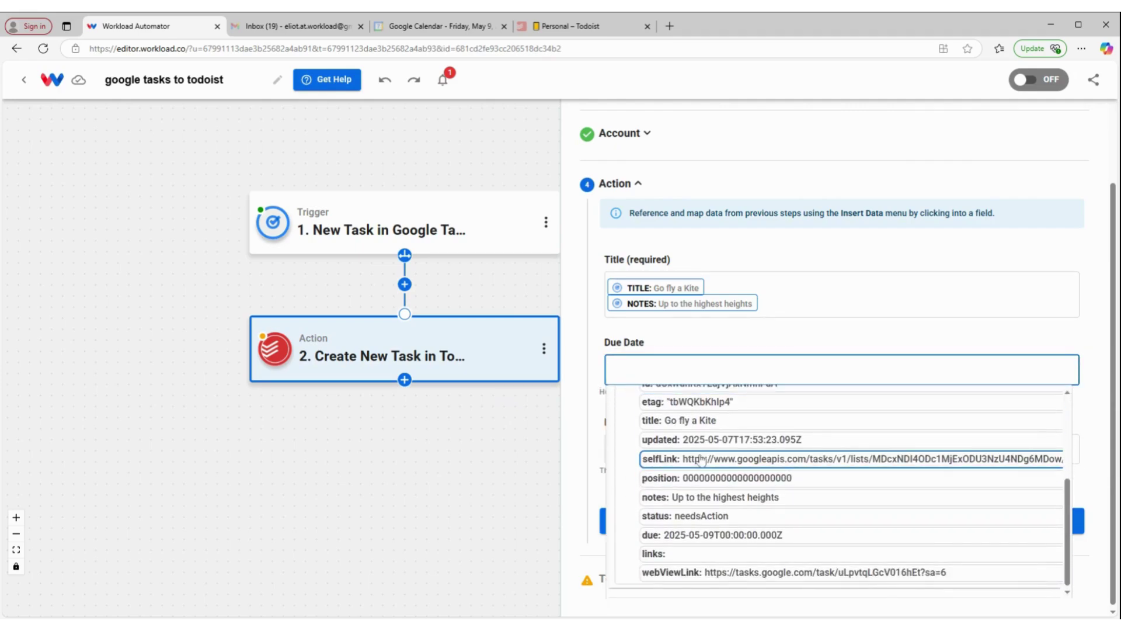
scroll(683, 493, up, 2)
scroll(701, 535, down, 2)
click(701, 533)
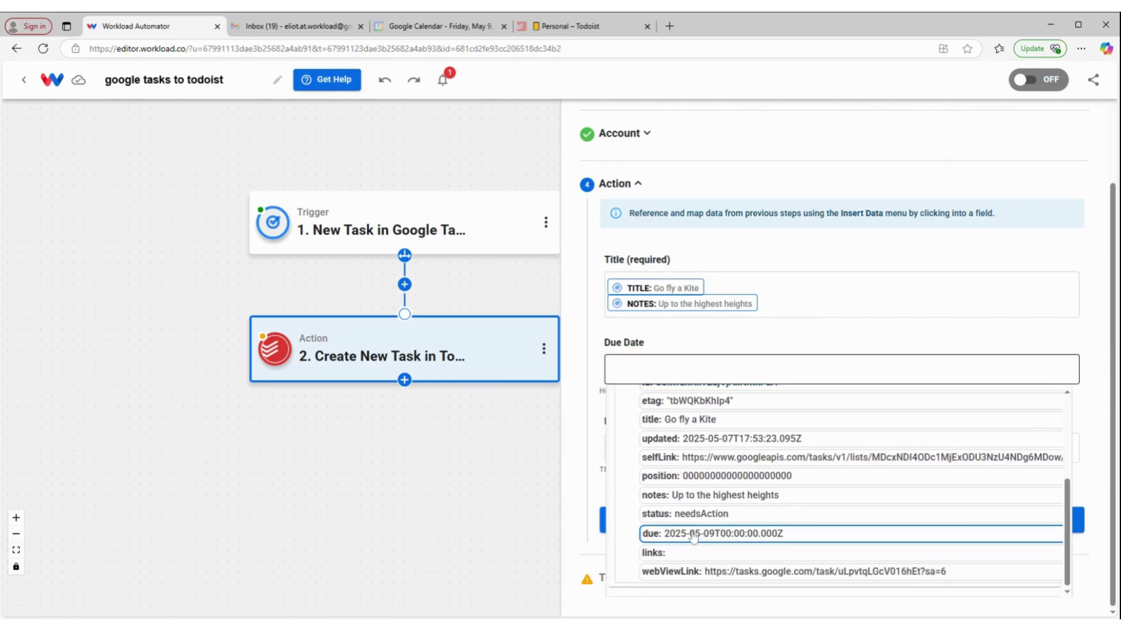
click(701, 330)
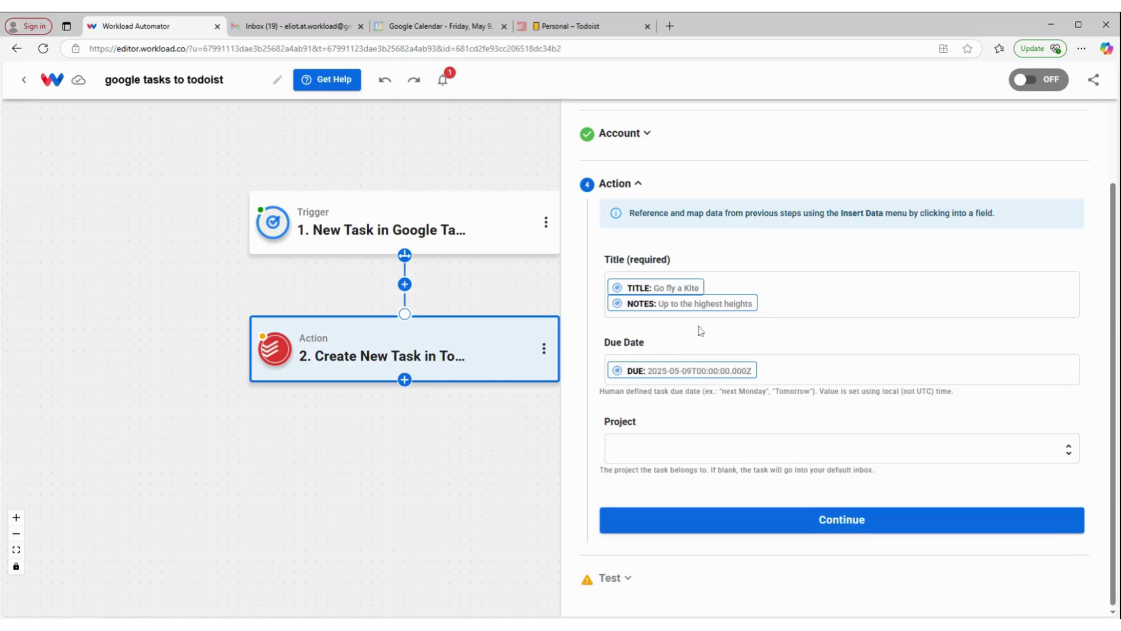
Step: Set the Todoist Project to Personal
click(710, 439)
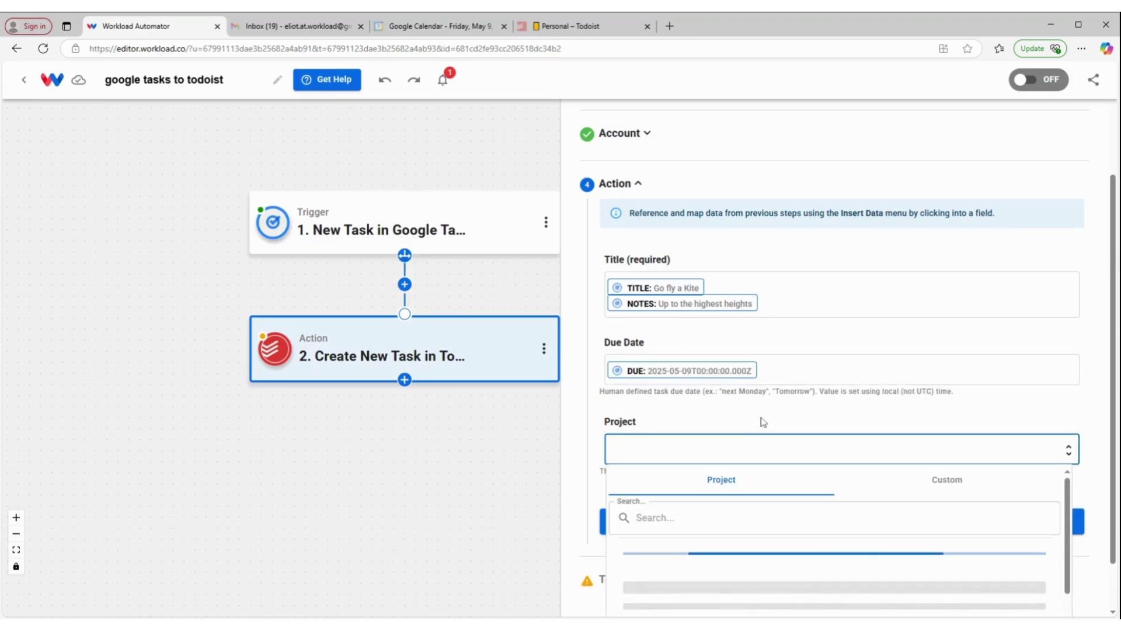
scroll(758, 416, down, 1)
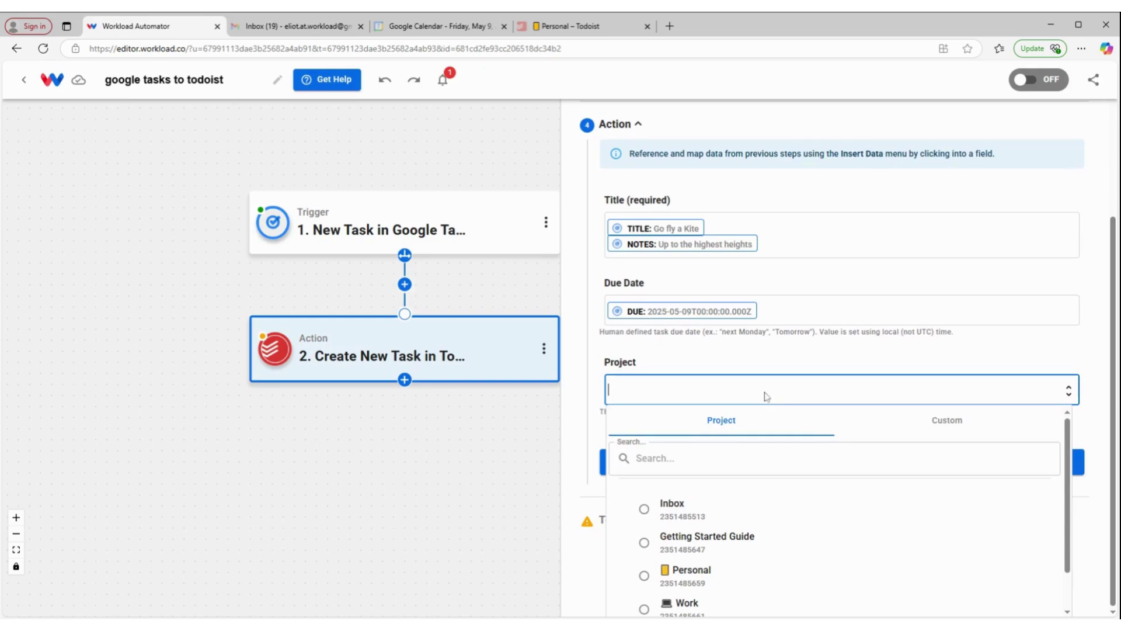
scroll(666, 543, down, 2)
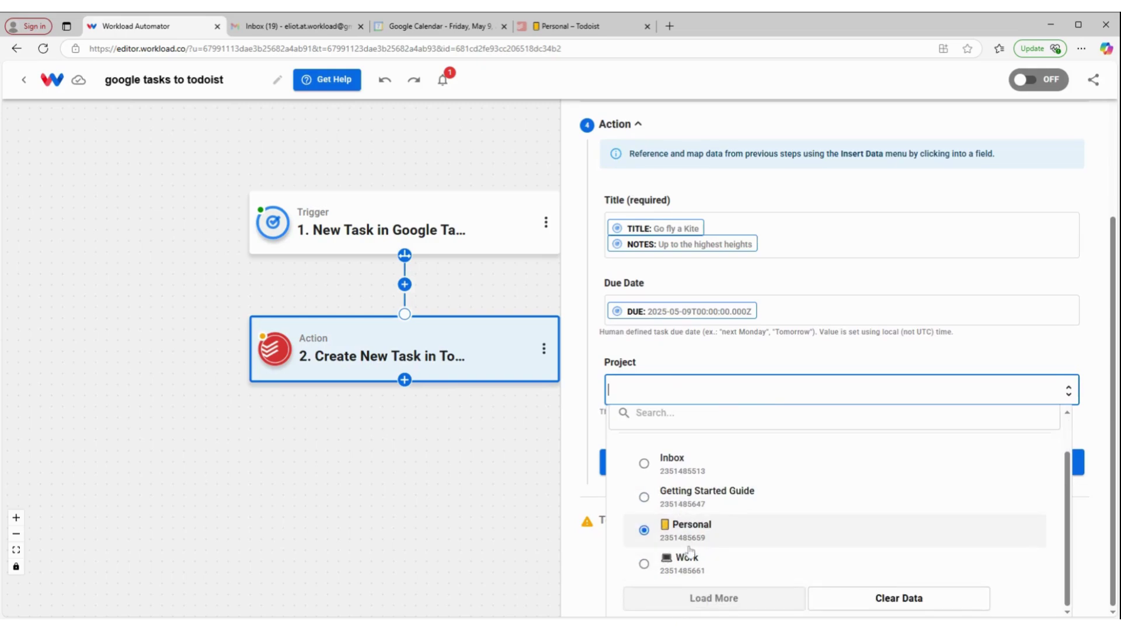
click(645, 529)
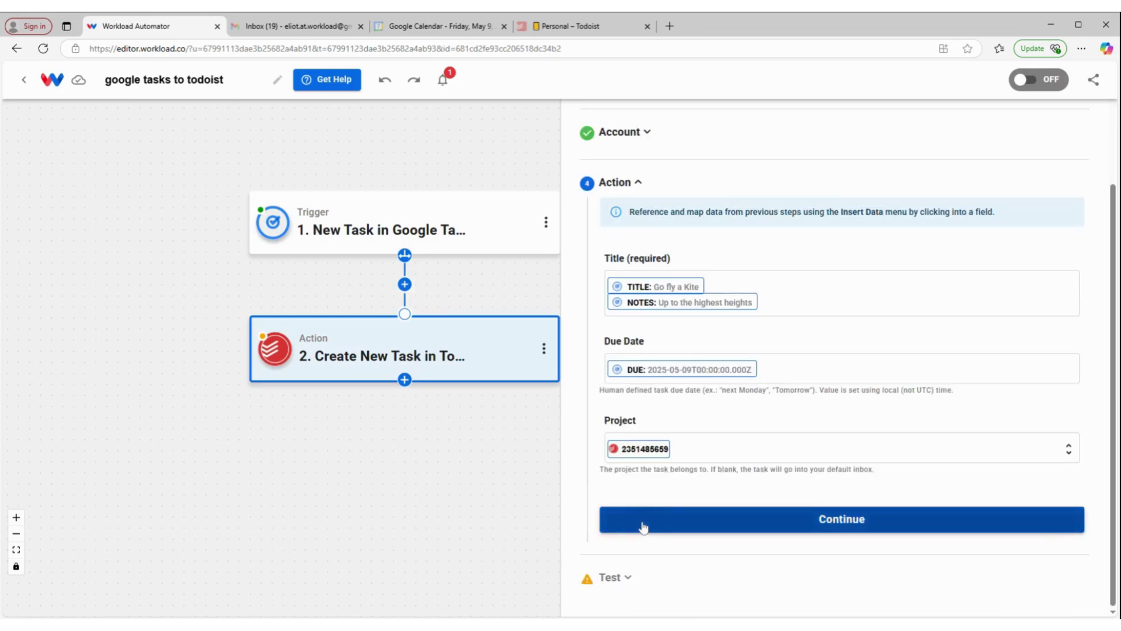
Step: Test the Todoist action, creating a task due 2025-05-09, and close the step panel
click(762, 529)
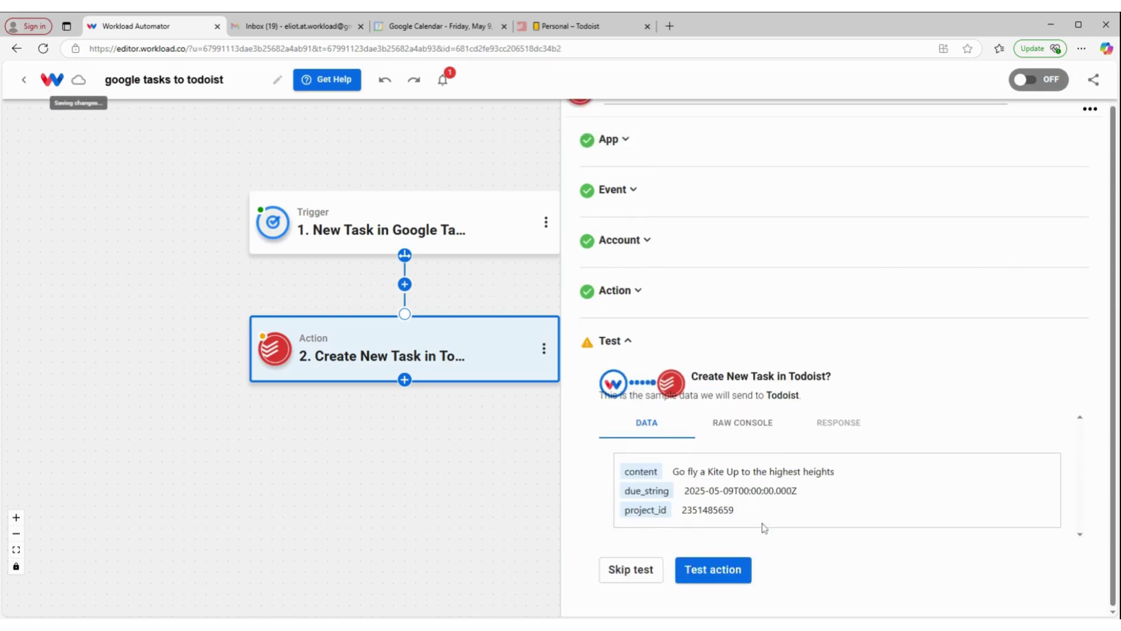
click(707, 570)
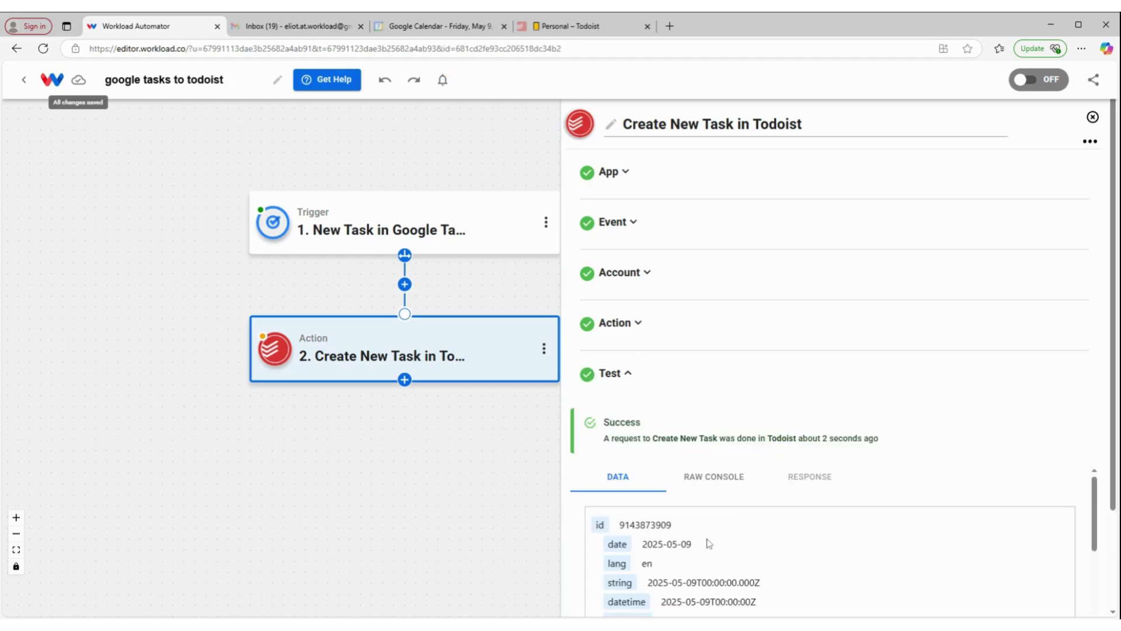
scroll(860, 525, down, 8)
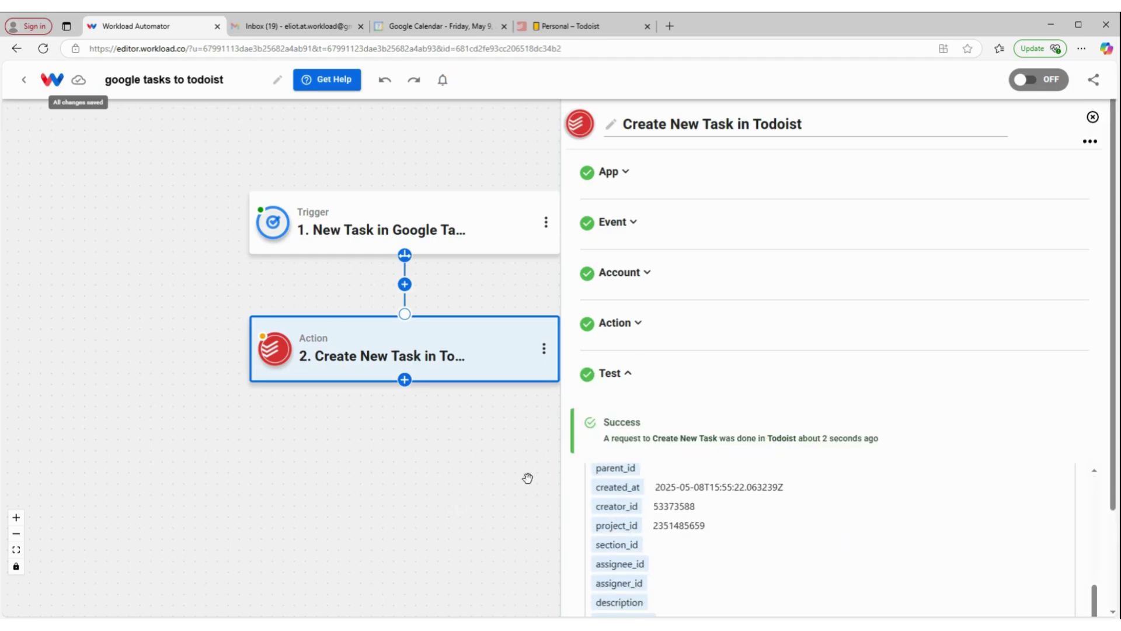
scroll(986, 461, down, 4)
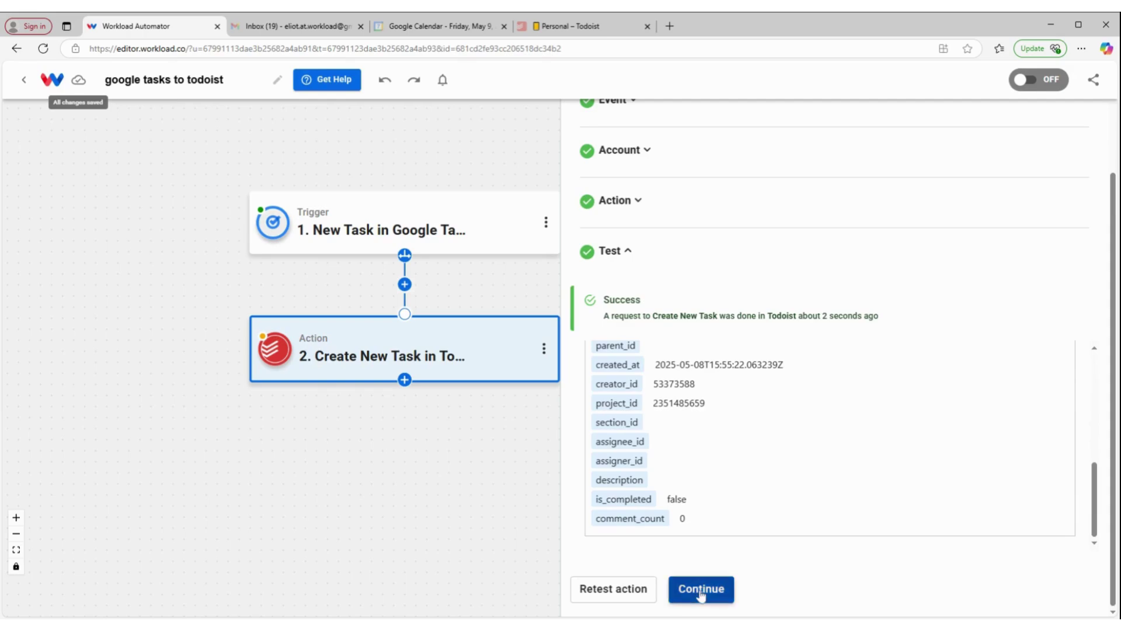
click(700, 590)
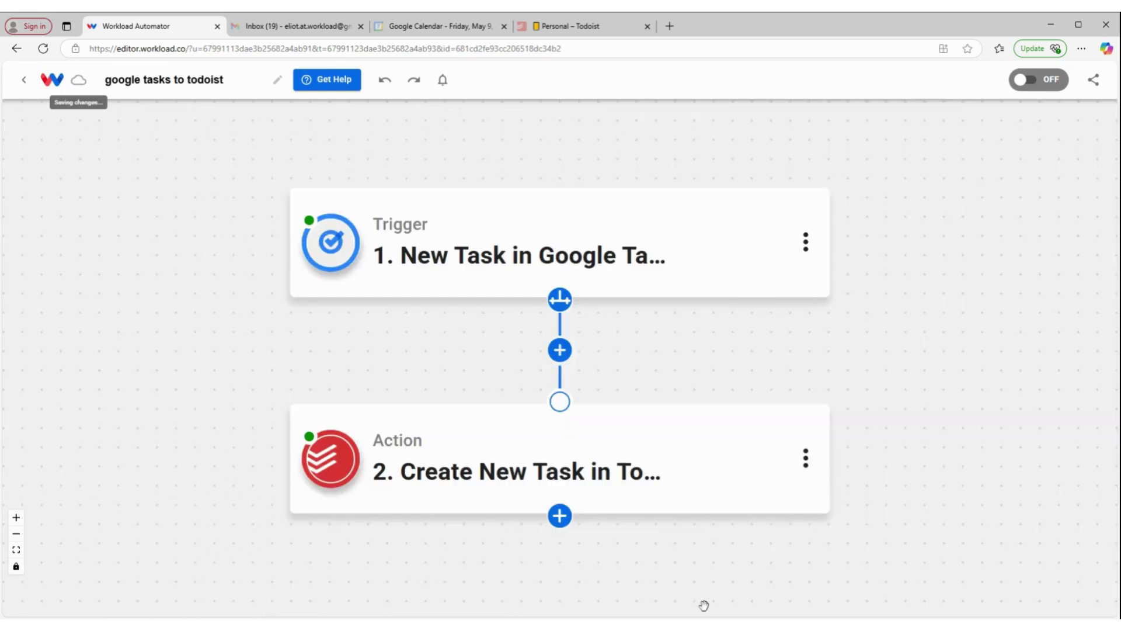
click(598, 37)
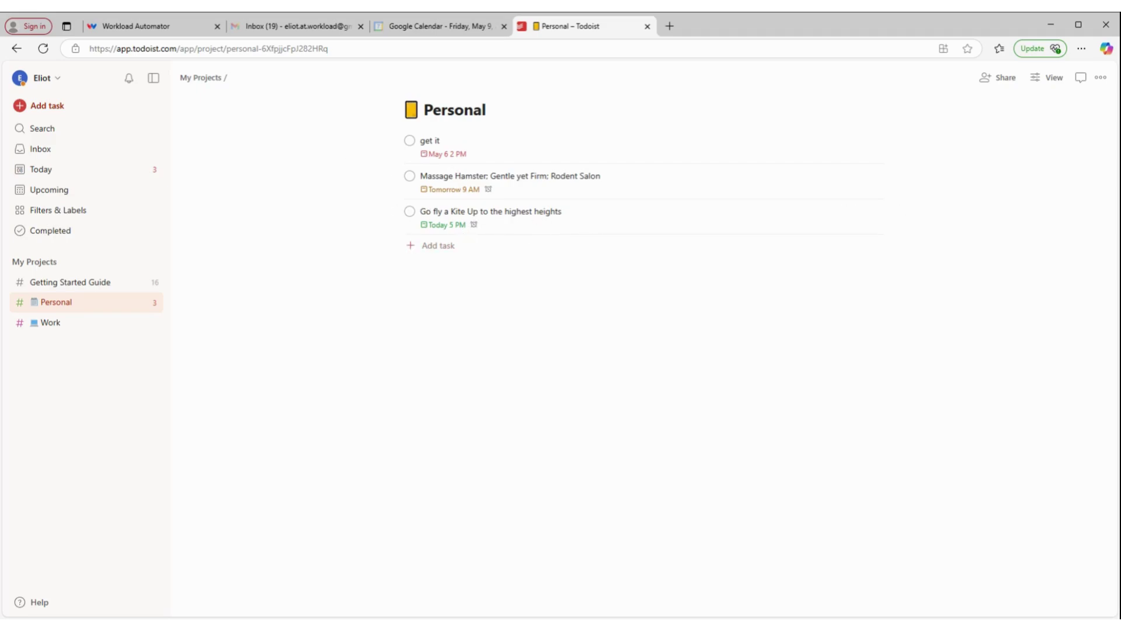
click(135, 24)
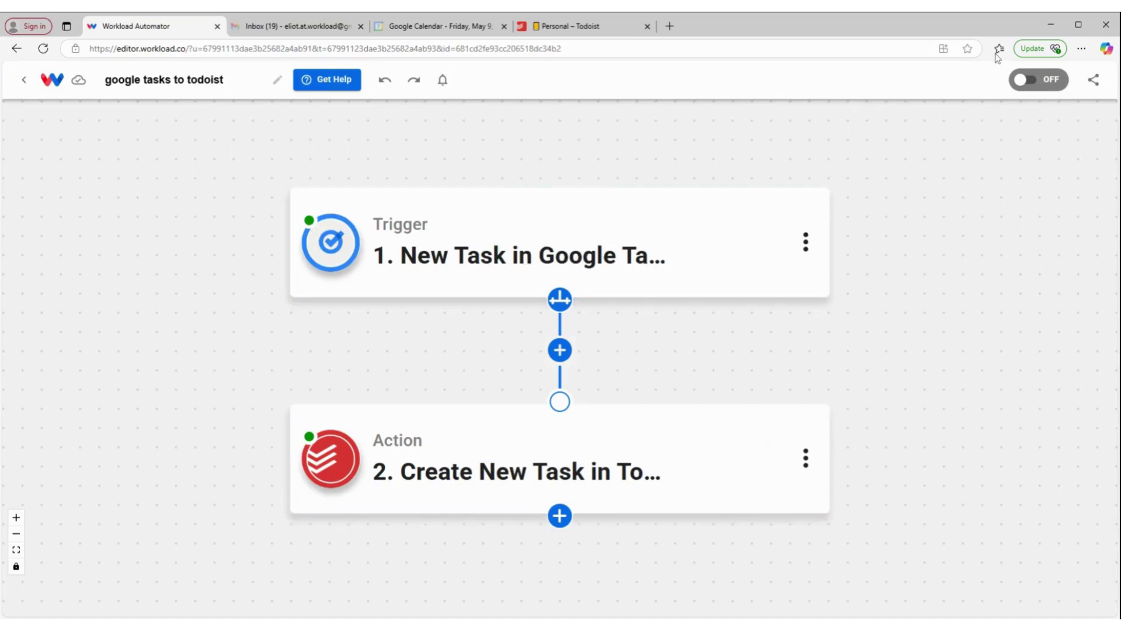
Step: Switch the 'google tasks to todoist' workflow on so its status shows ACTIVE
click(1031, 82)
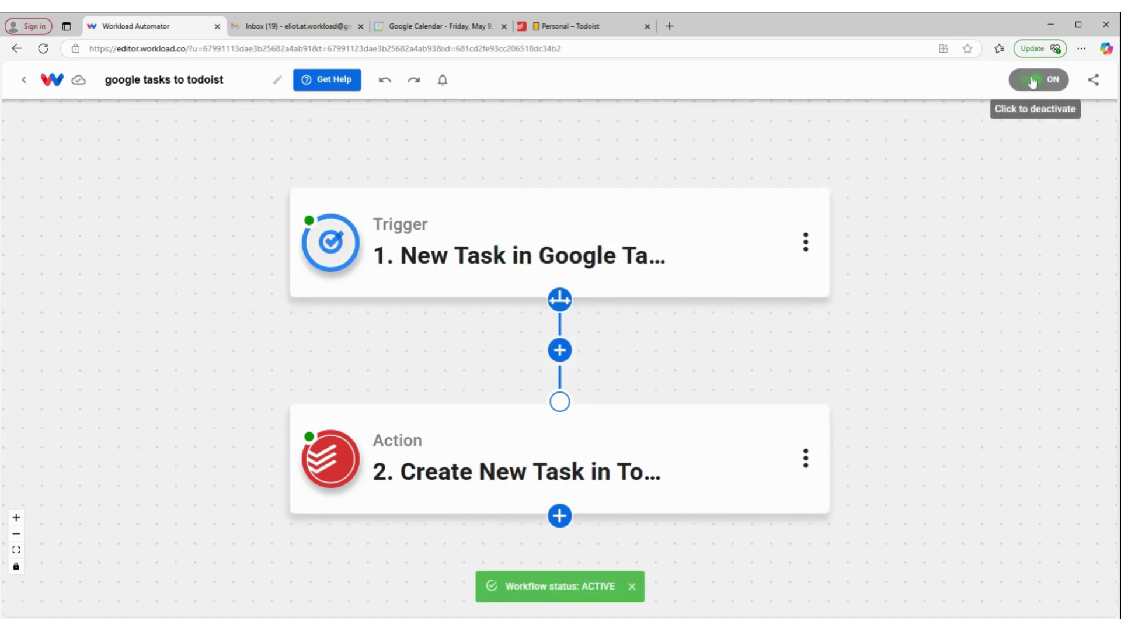